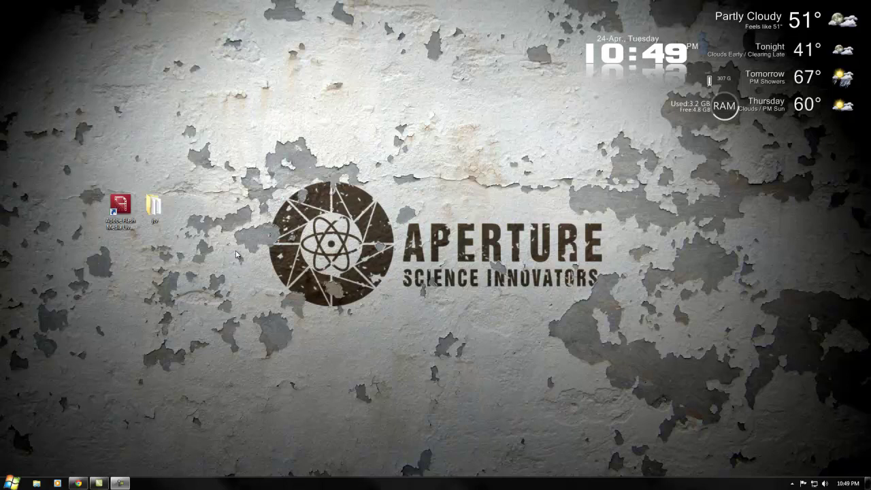
Step: Glance at the Ustream browser, then review the 16 SCFH files in the jtv folder and close it
click(78, 483)
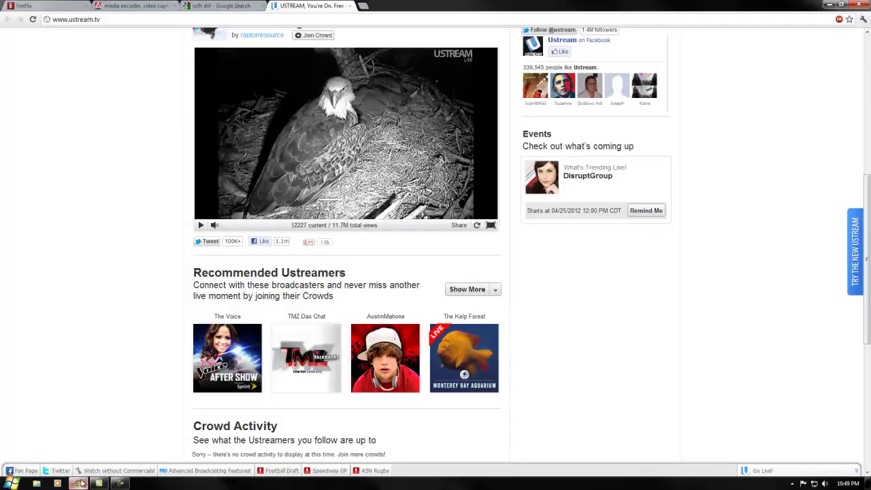
click(79, 483)
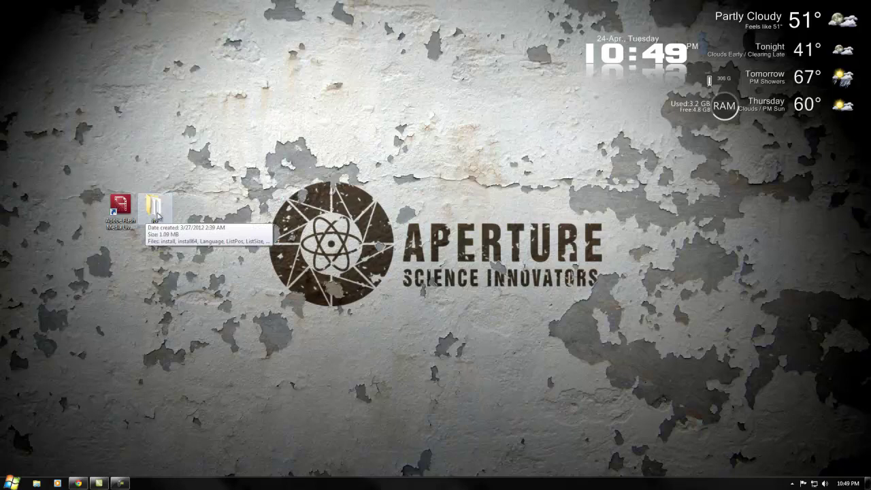
double_click(156, 217)
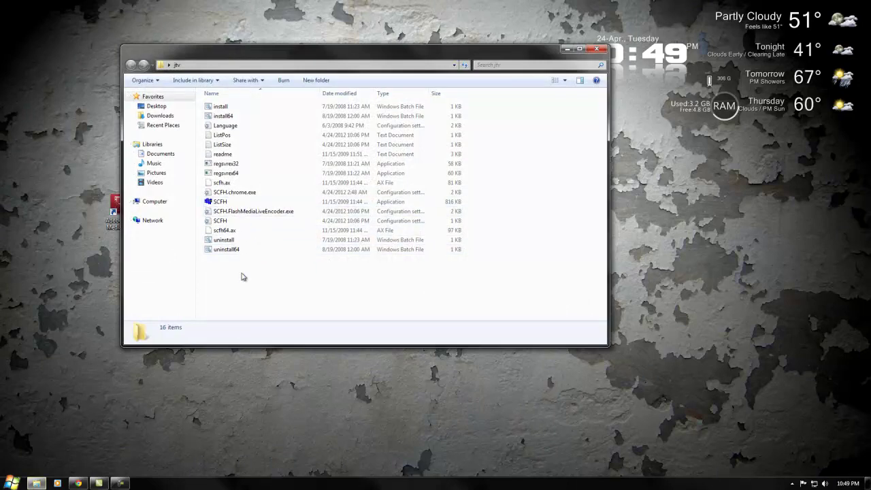
click(596, 50)
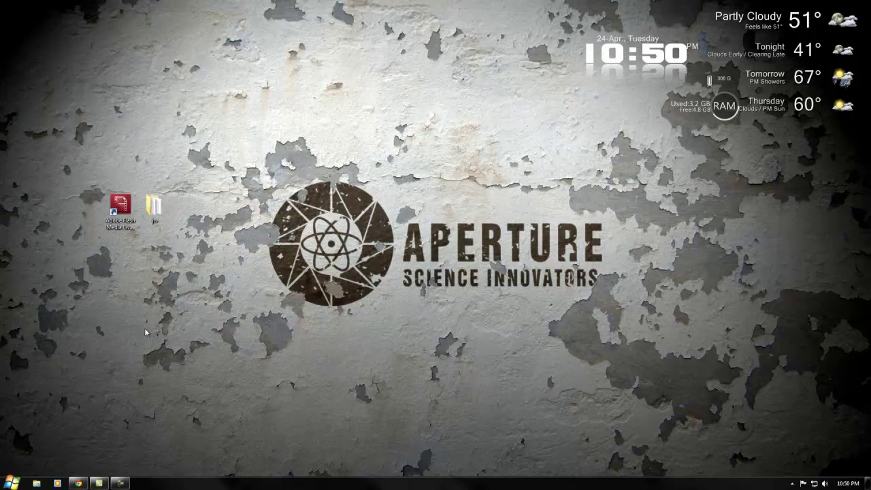
Step: Switch from the Ustream page to Adobe's Flash Media Live Encoder 3.2 product page
click(81, 484)
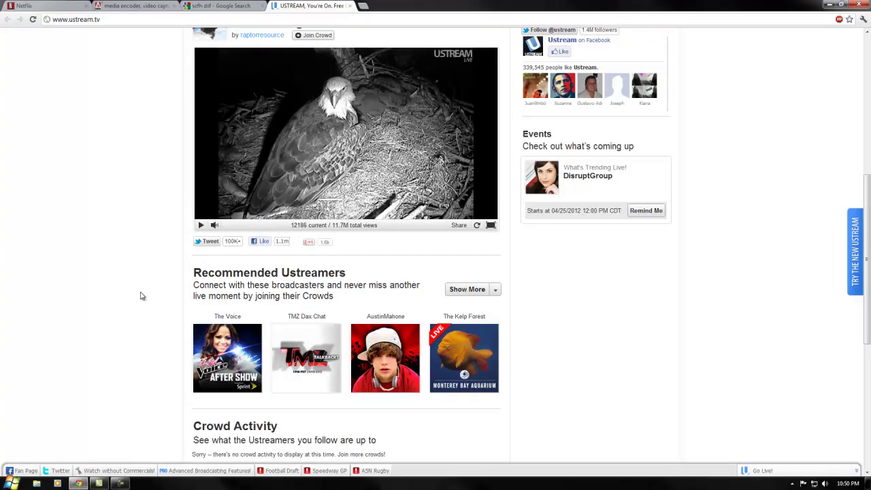
scroll(142, 296, up, 5)
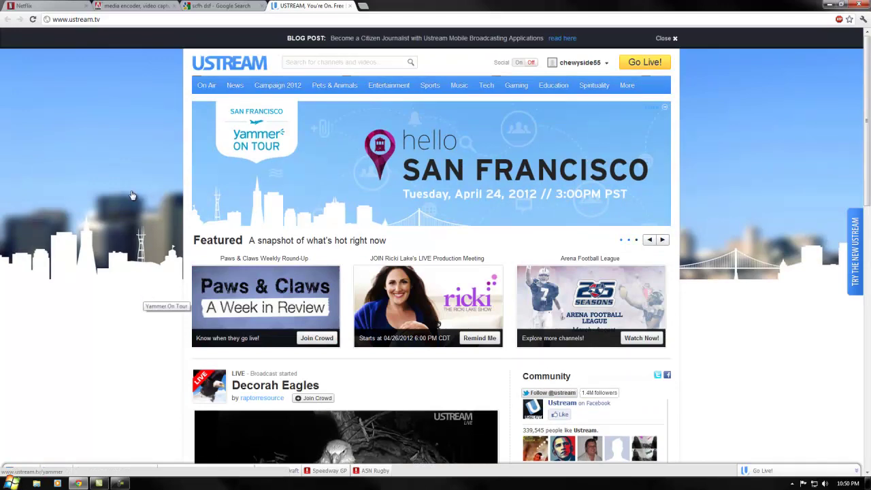
click(147, 5)
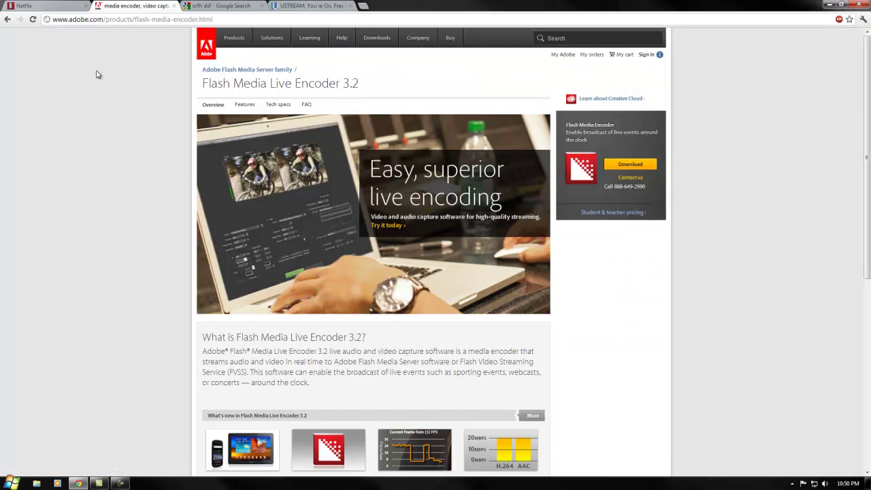
drag(222, 18, 51, 19)
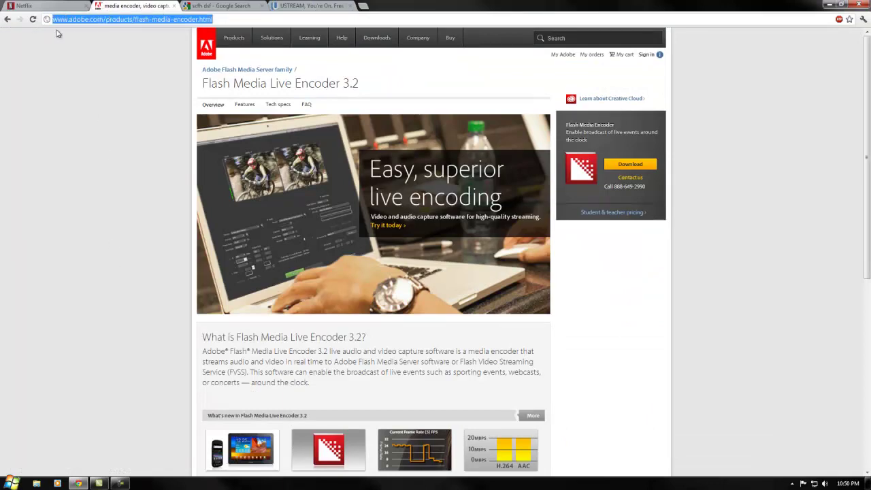
click(140, 190)
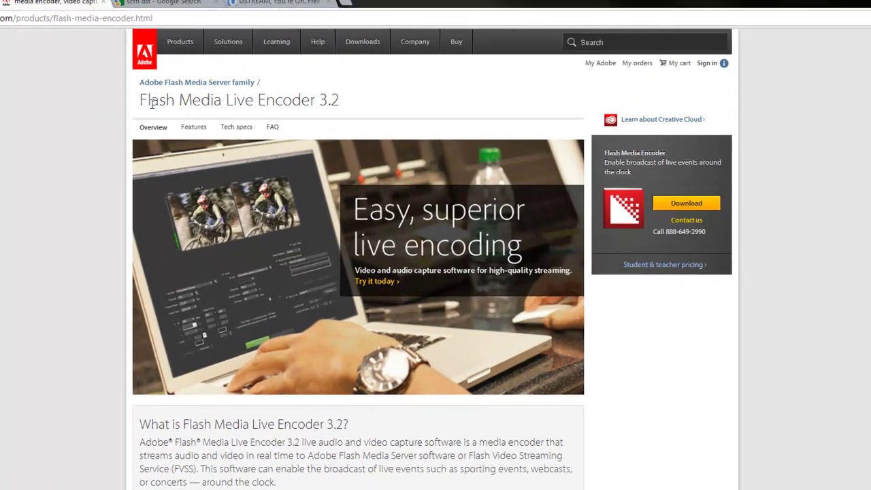
drag(153, 103, 354, 95)
click(116, 137)
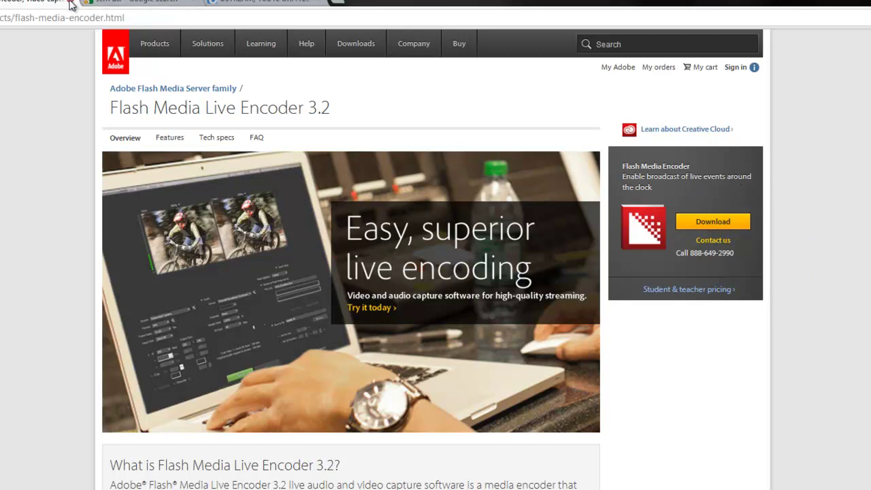
Step: Check the scfh dsf search results and the SCFH DSF wiki's Download section listing Ver.0.4.1
click(103, 3)
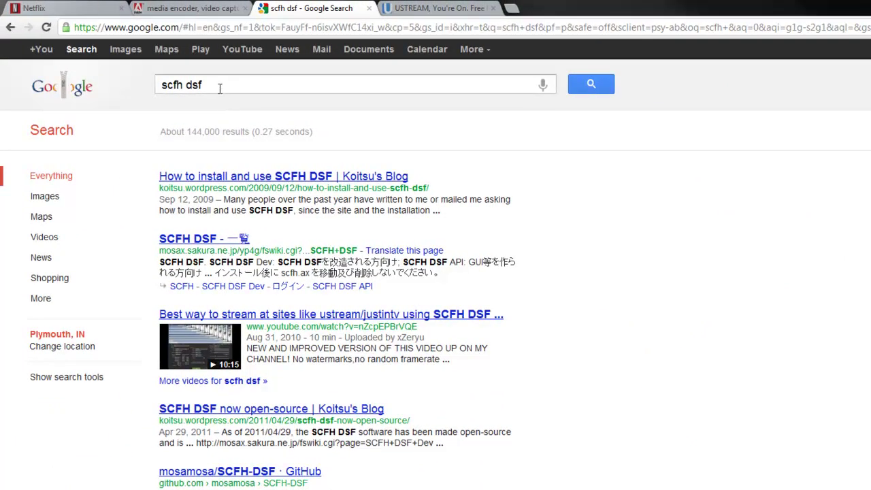
drag(219, 88, 143, 77)
click(239, 88)
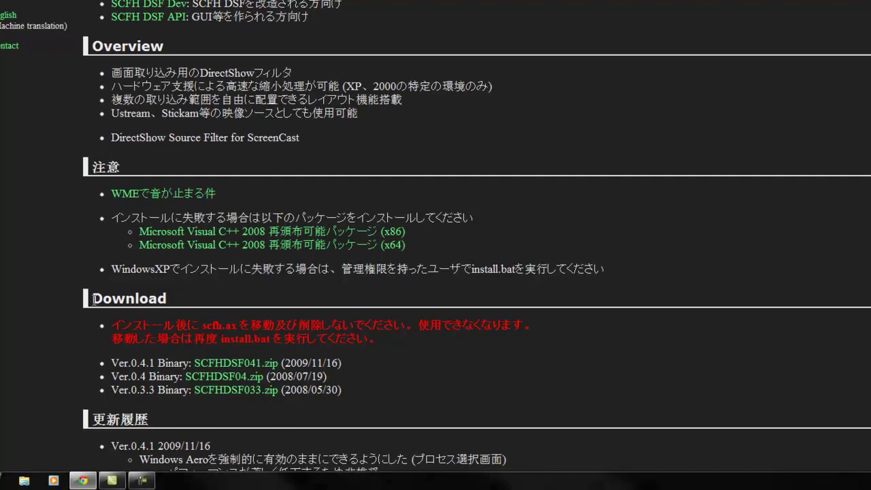
mouse_move(94, 300)
mouse_down()
mouse_move(175, 301)
mouse_move(91, 300)
mouse_up()
click(177, 302)
click(207, 297)
scroll(206, 298, down, 1)
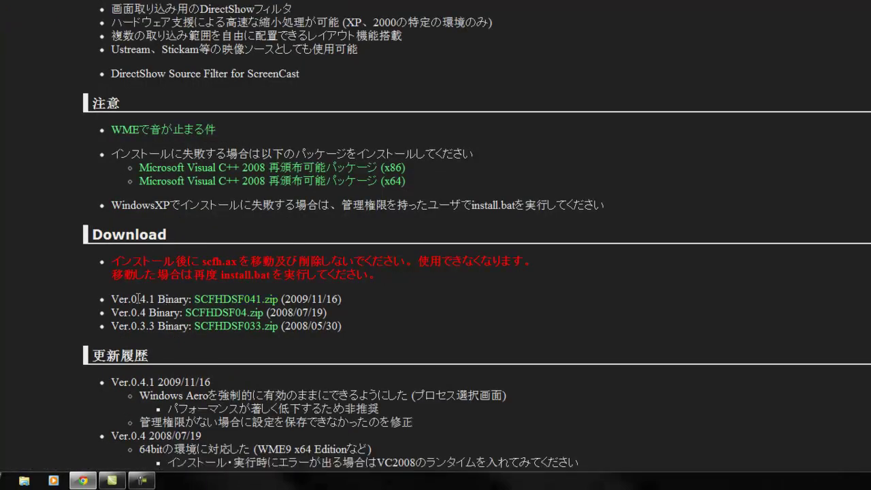
drag(132, 298, 156, 300)
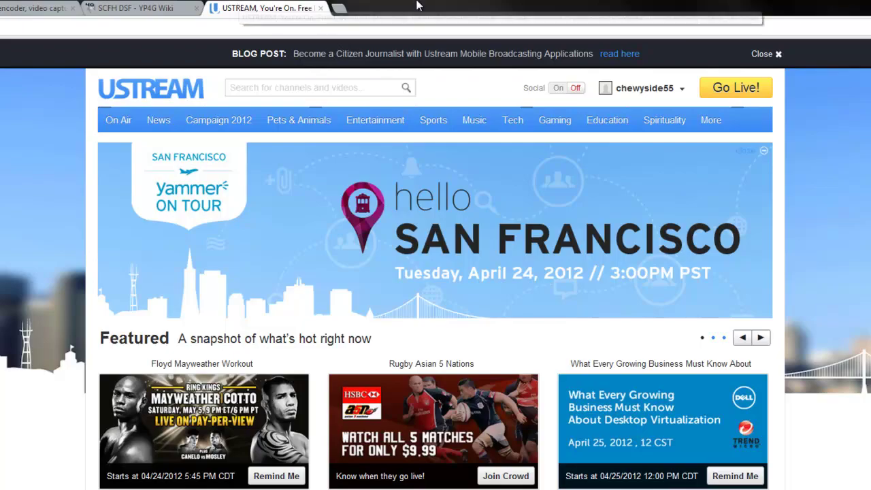
Step: Restore the browser to full screen and open Channel Info settings from the account menu
drag(383, 5, 562, 55)
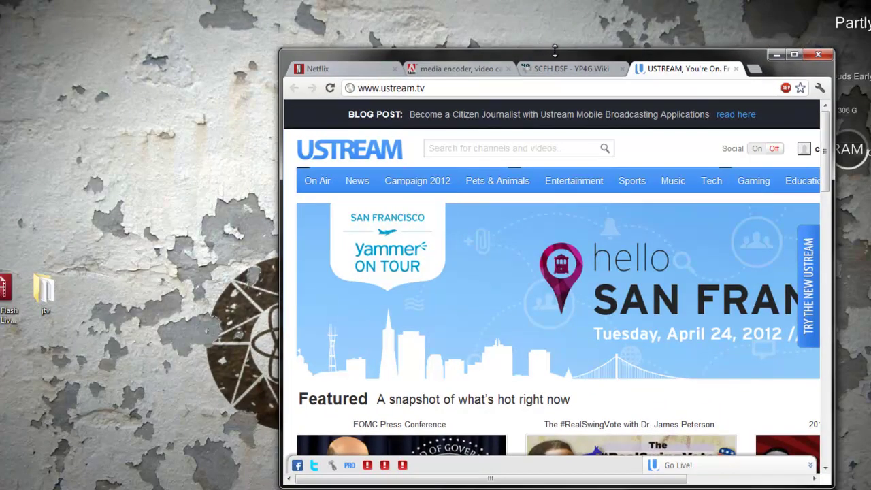
drag(549, 60, 324, 2)
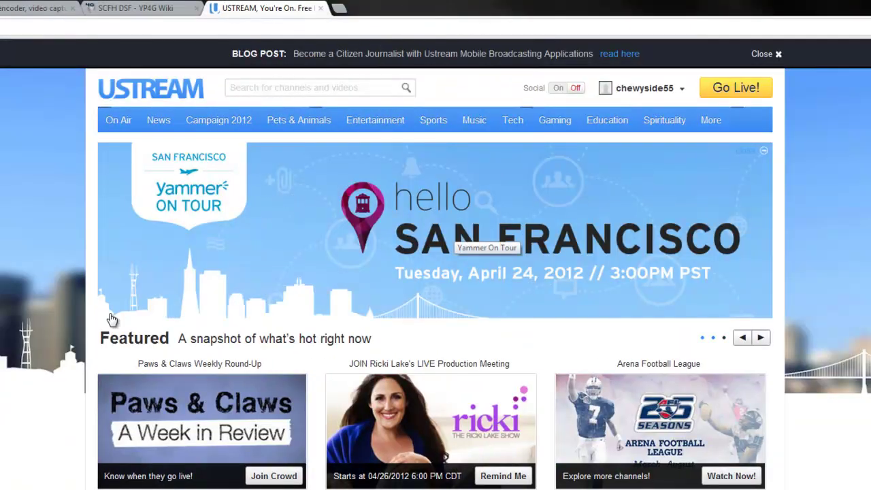
click(659, 89)
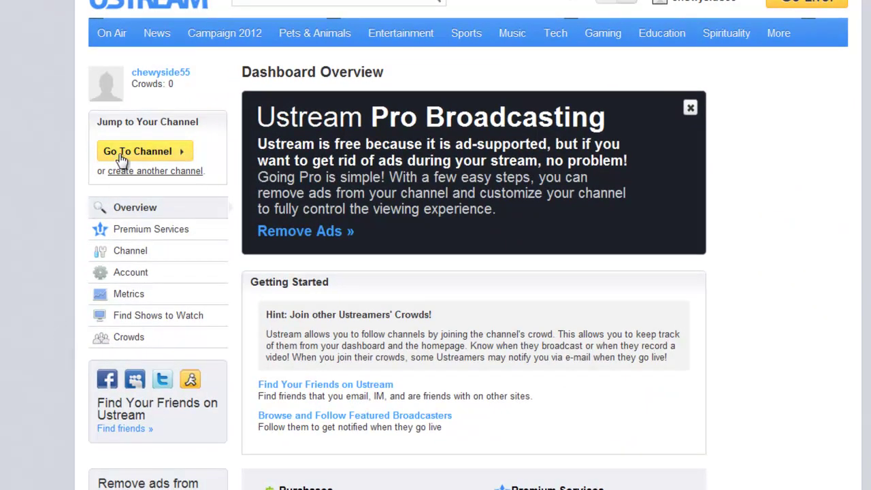
click(128, 257)
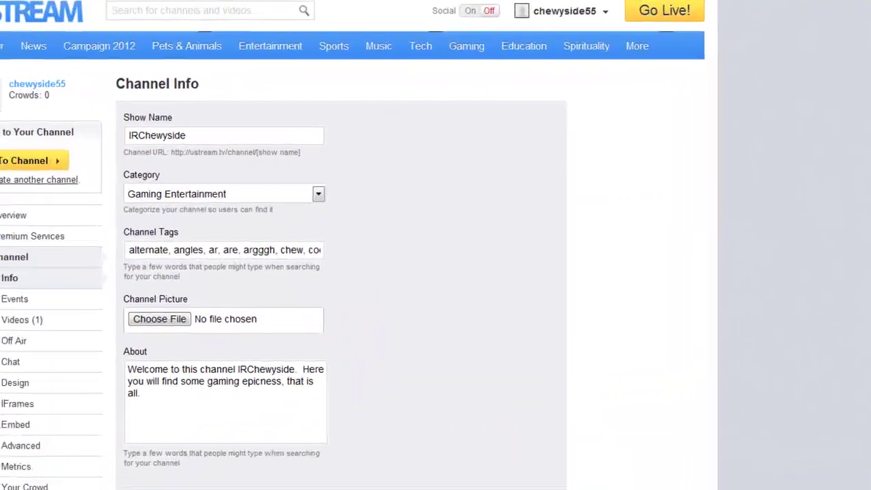
Step: On the Remote page, select the RTMP URL and stream key, then minimize Chrome
click(186, 418)
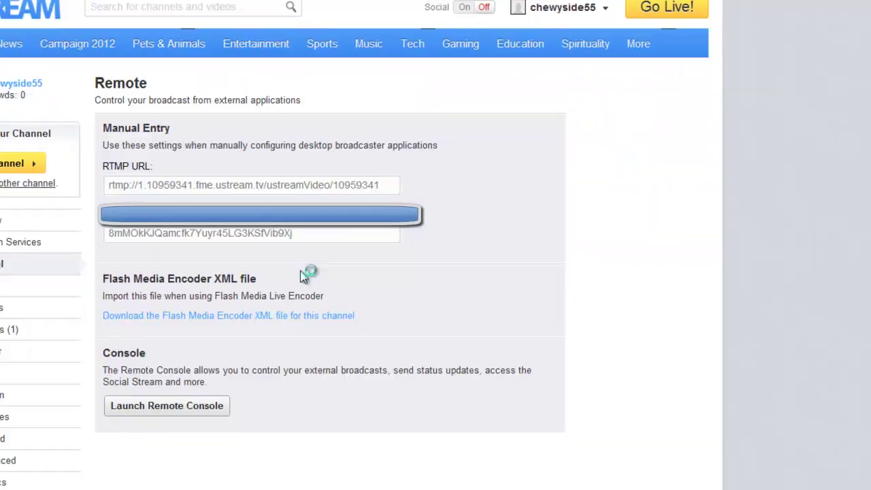
click(113, 185)
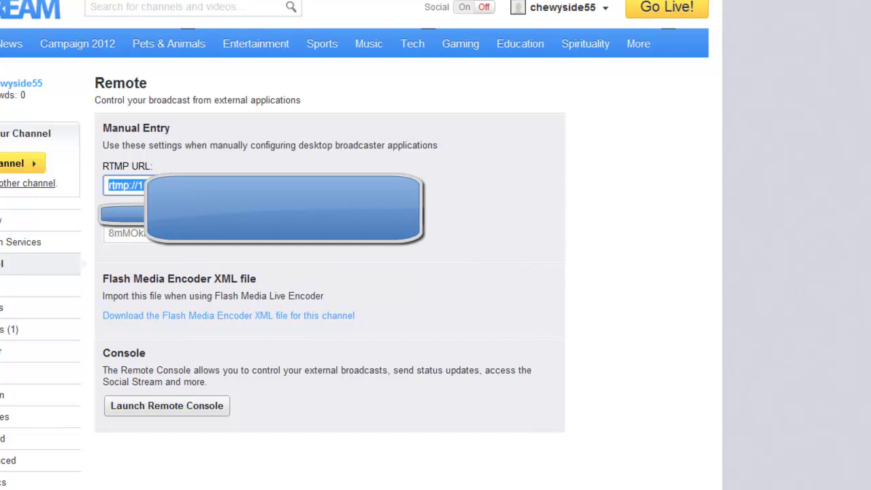
click(126, 233)
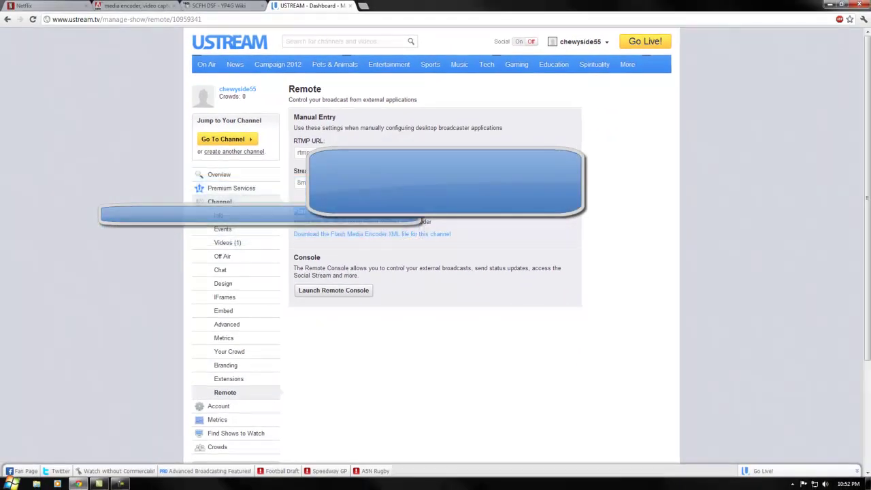
click(398, 218)
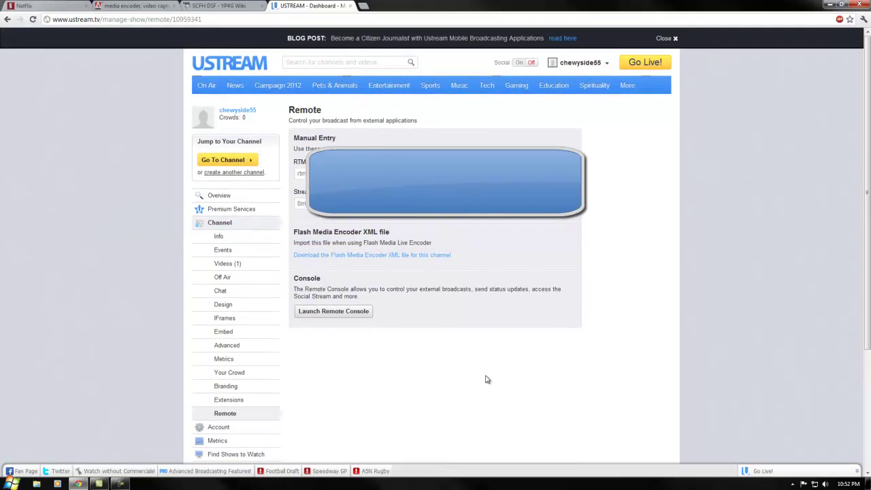
scroll(486, 379, down, 1)
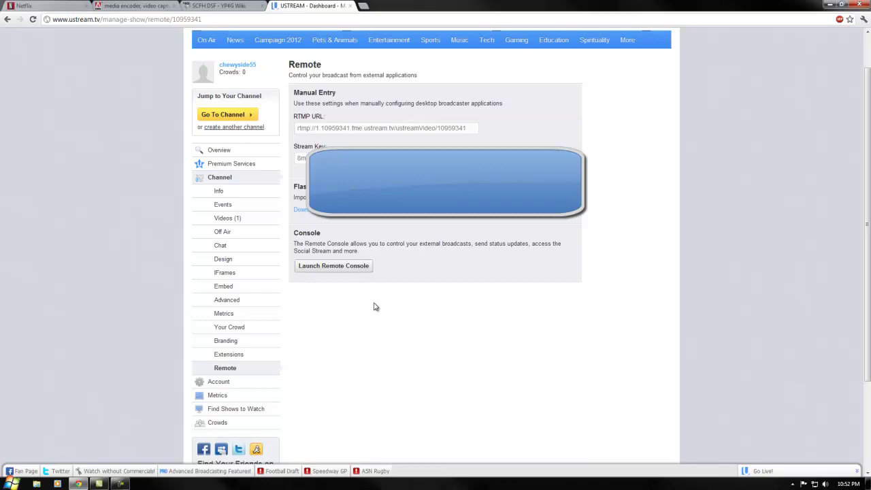
click(829, 5)
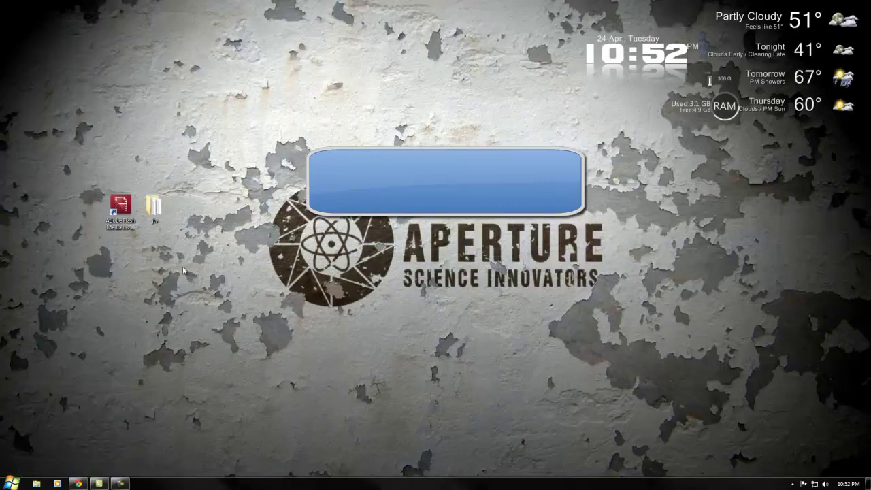
Step: Open the jtv folder and run SCFH.exe to bring up its Select process dialog
double_click(161, 212)
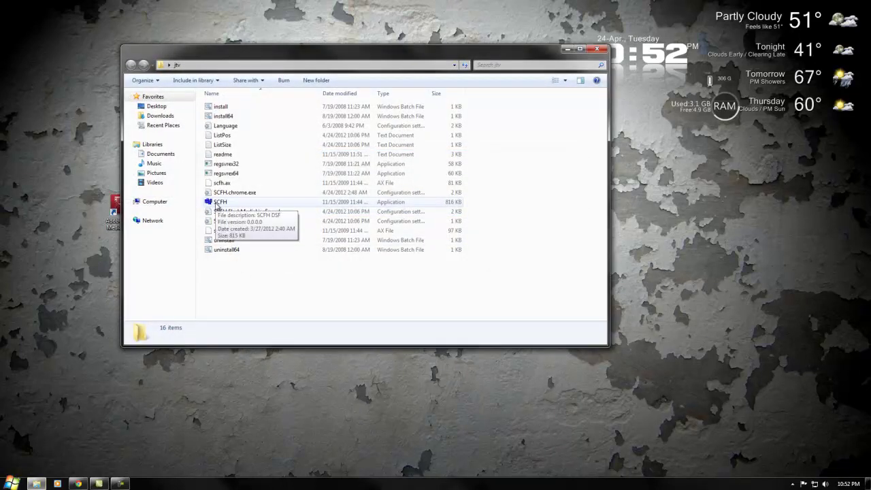
double_click(217, 202)
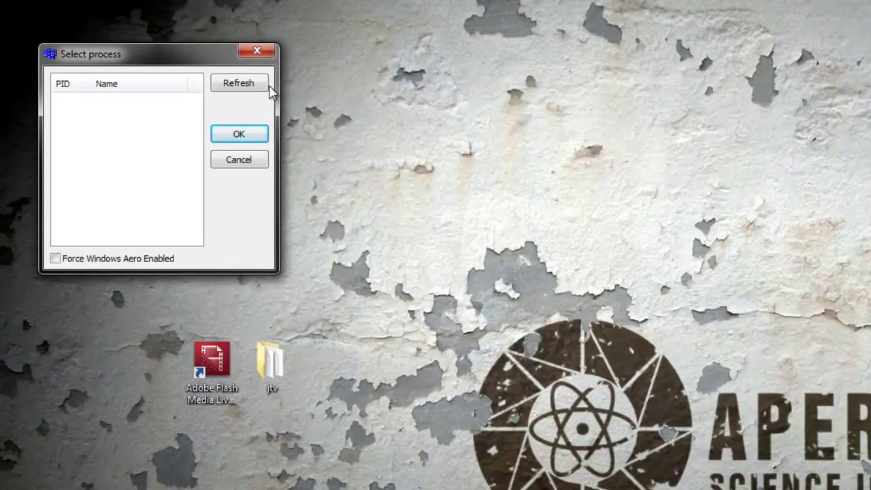
Step: Launch Flash Media Live Encoder and pick FlashMediaLiveEncoder.exe as SCFH's capture target
drag(167, 58, 556, 153)
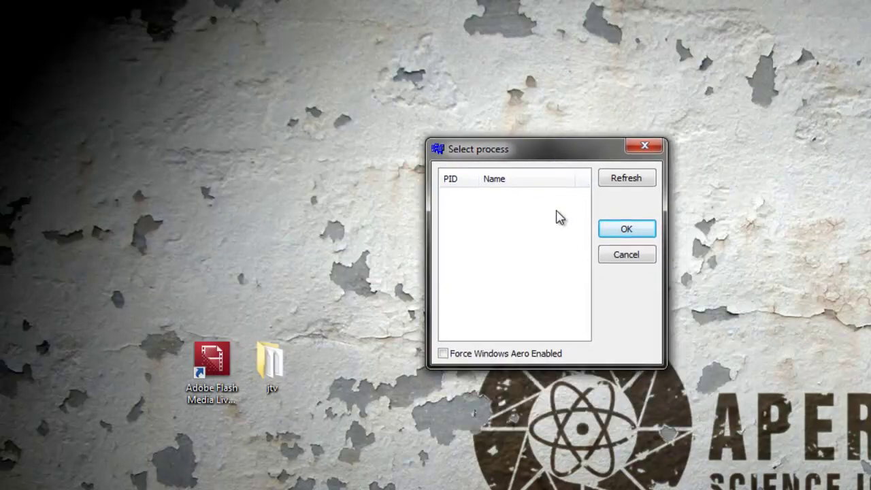
double_click(222, 364)
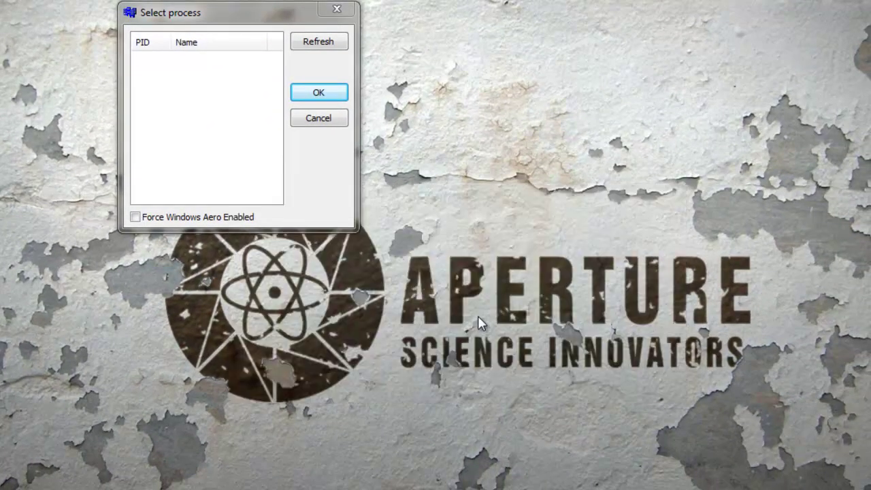
key(Return)
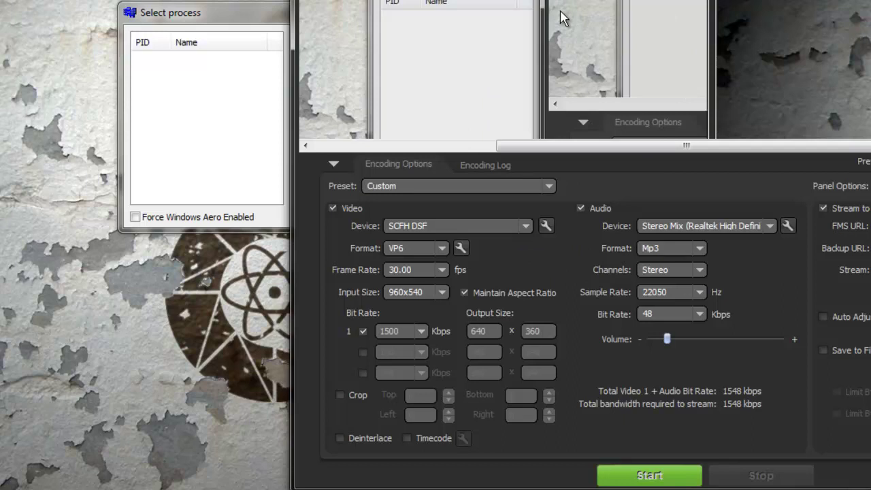
click(234, 9)
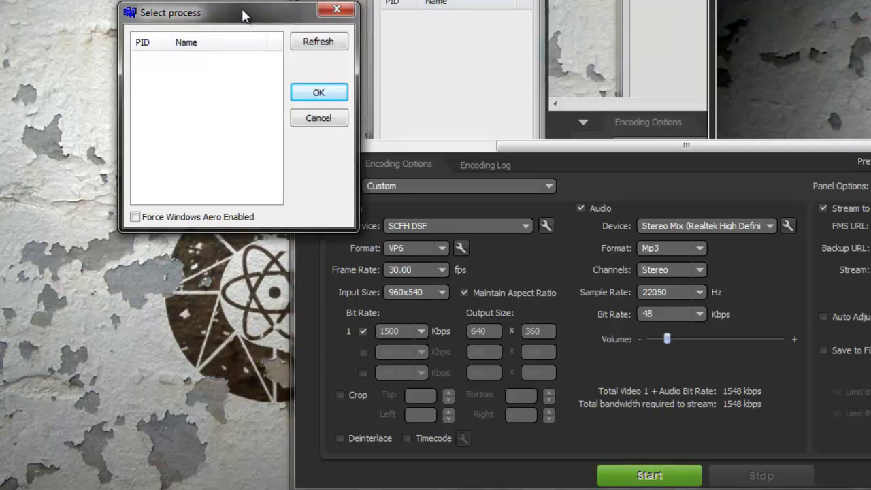
click(303, 46)
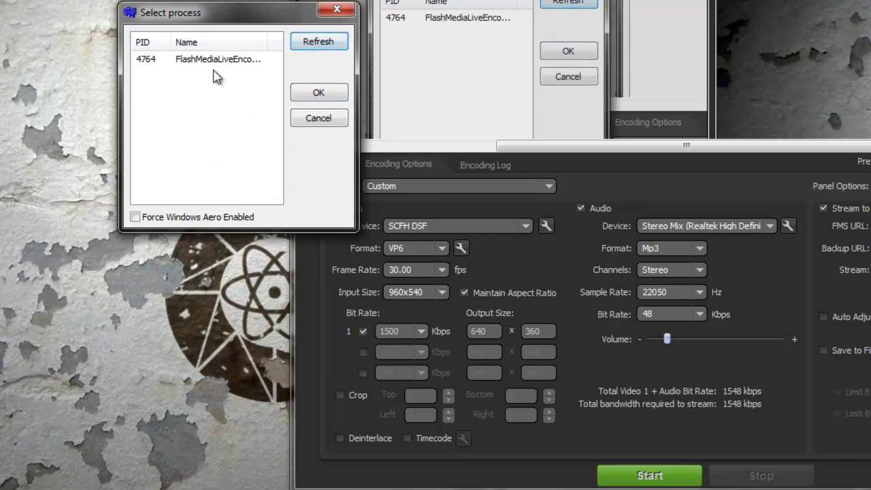
click(217, 60)
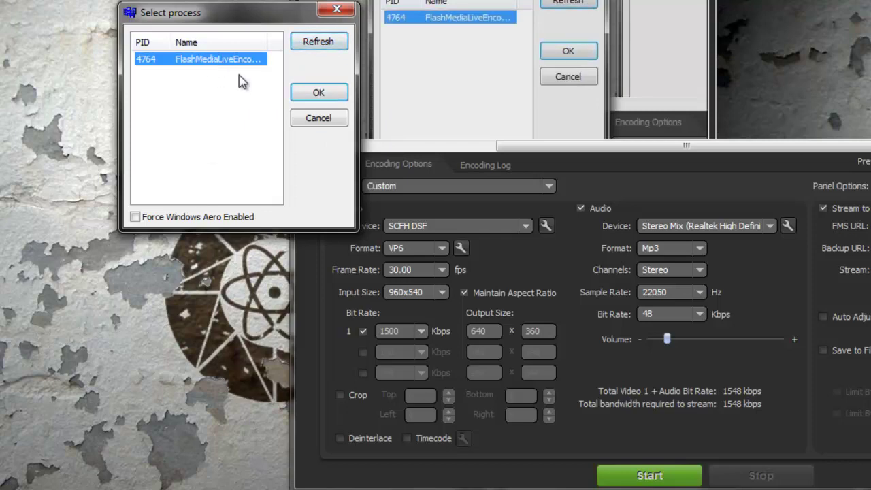
click(325, 94)
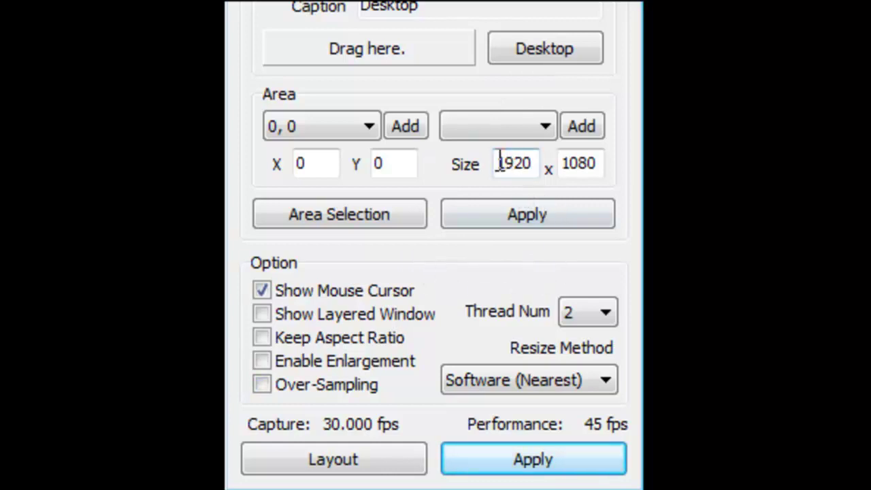
Step: Confirm the capture area is 1920 x 1080 starting at X 0, Y 0
drag(502, 163, 618, 172)
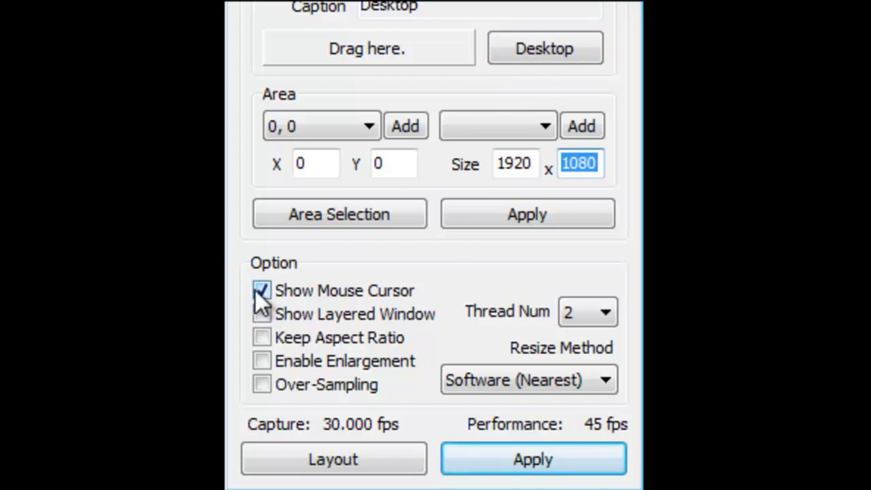
Step: Keep Software (Nearest) resizing and set Thread Num to 1
click(563, 379)
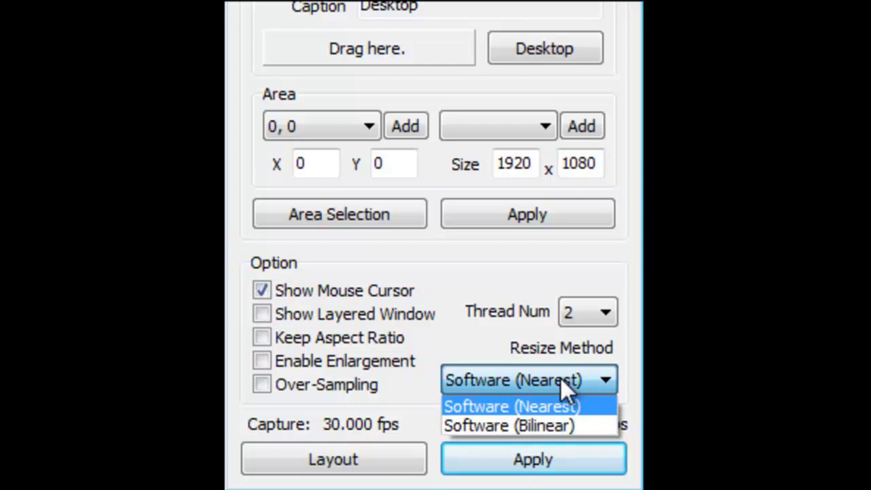
click(562, 379)
click(587, 315)
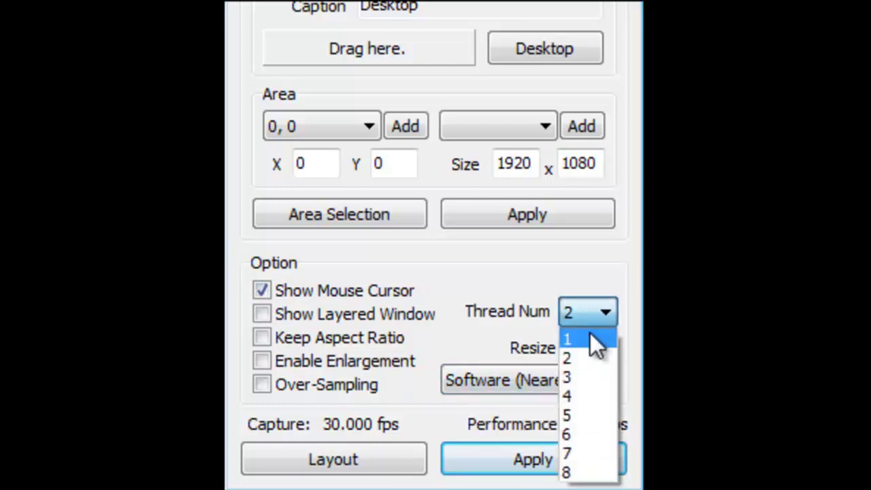
click(590, 338)
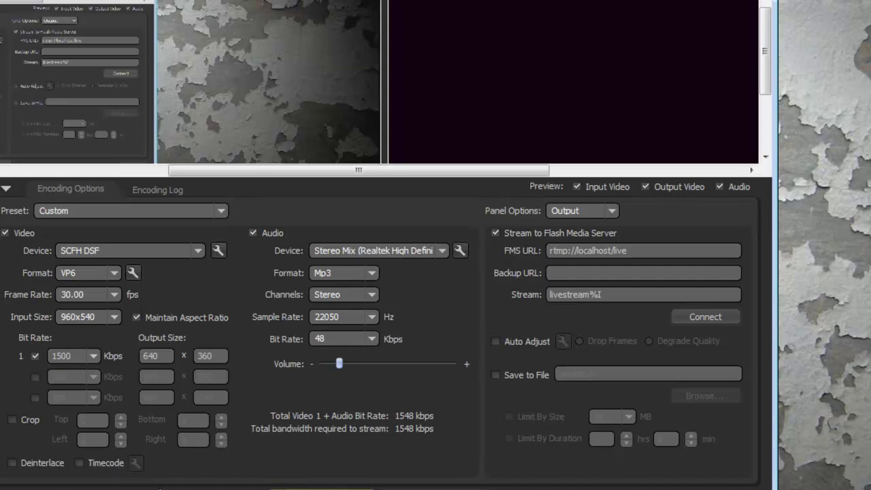
click(197, 252)
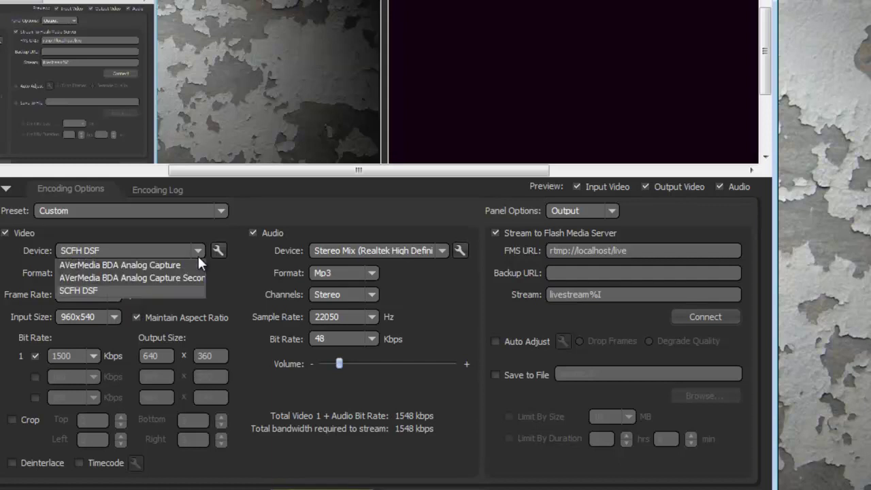
click(198, 254)
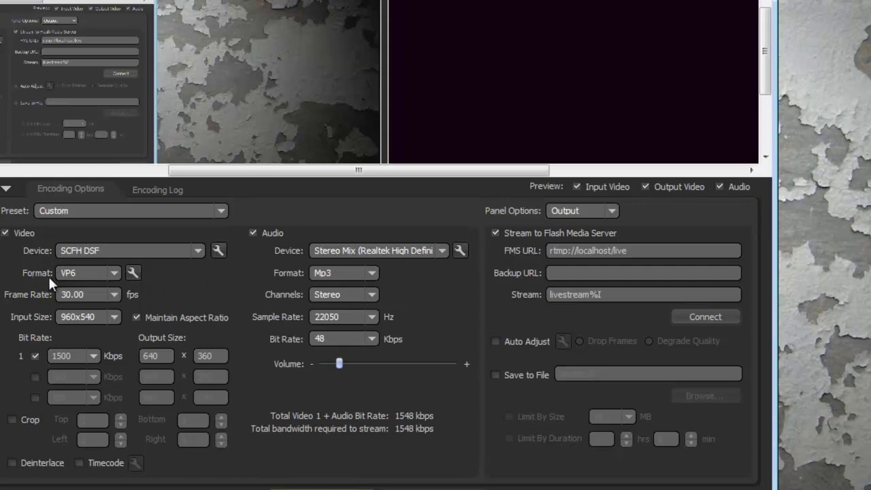
click(114, 274)
click(115, 275)
click(113, 319)
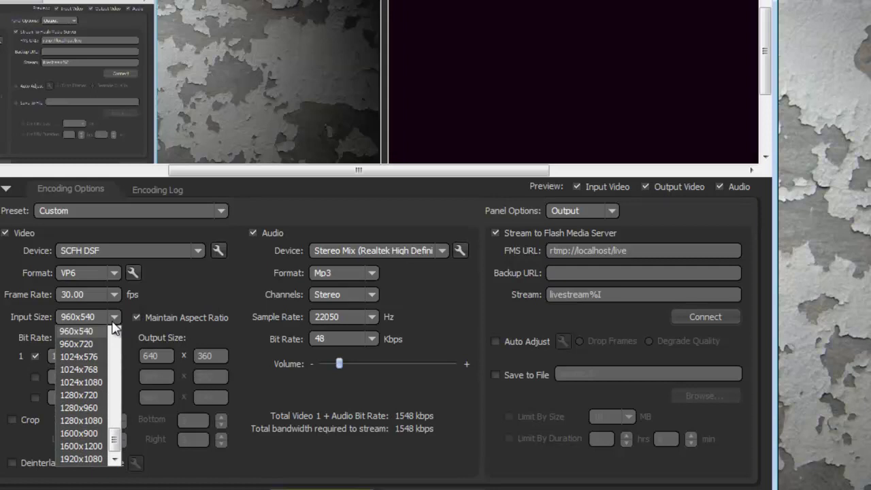
click(112, 318)
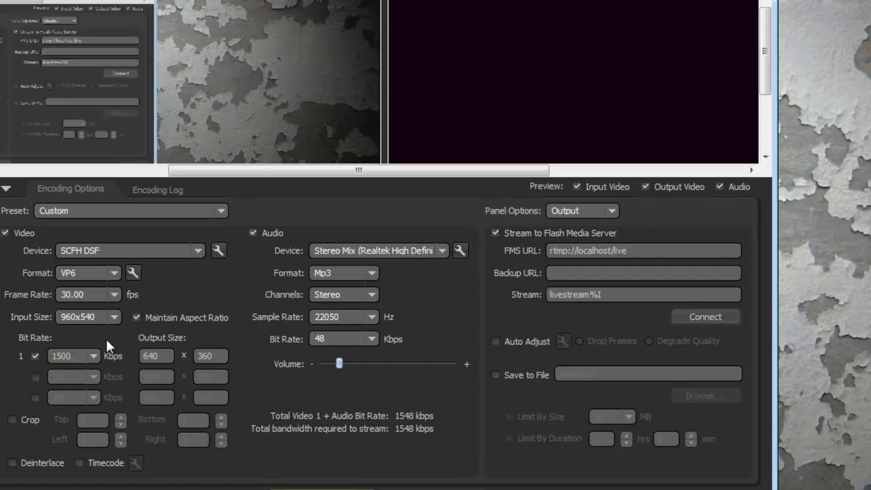
click(160, 359)
click(213, 361)
drag(629, 252, 549, 251)
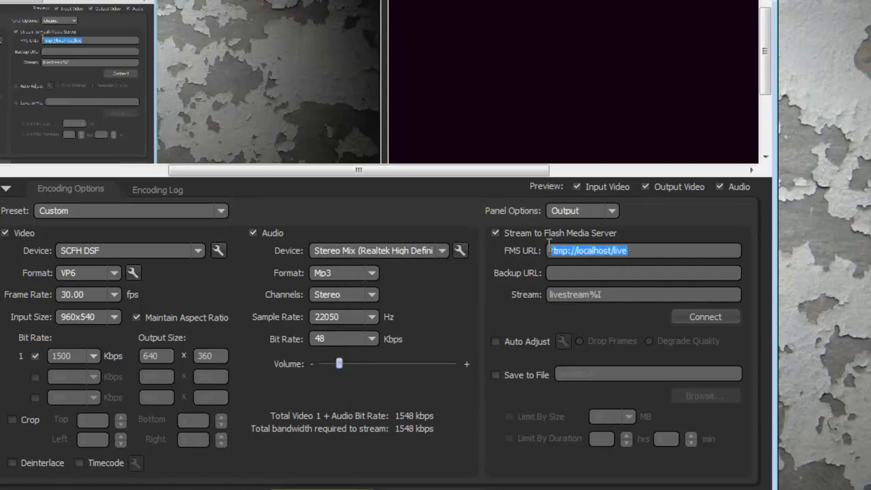
double_click(615, 300)
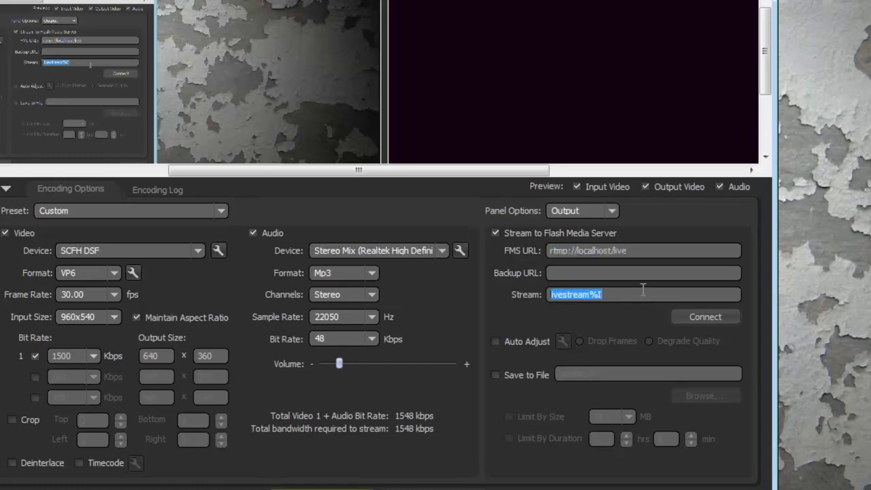
click(631, 250)
double_click(628, 250)
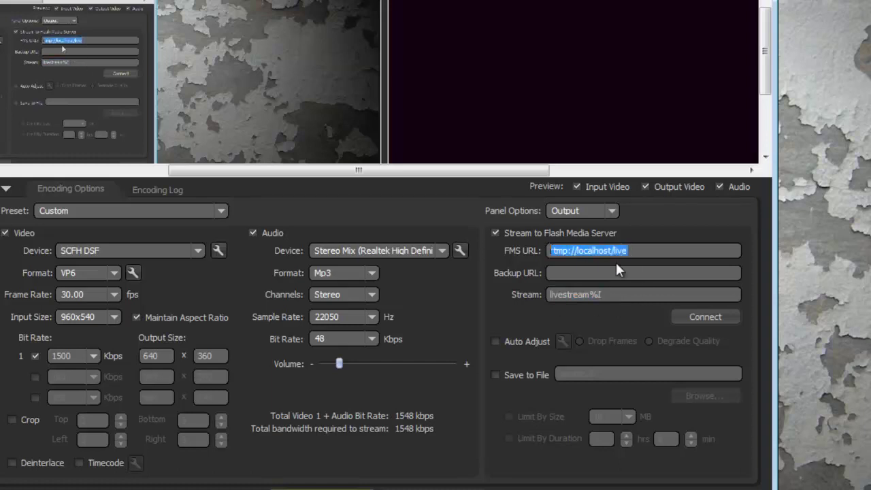
double_click(617, 298)
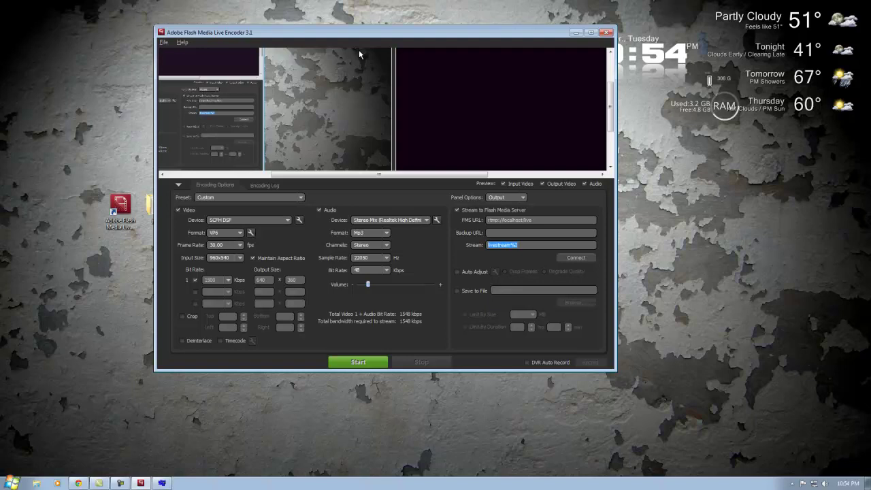
Step: Close the Flash Media Live Encoder window to return to the desktop
click(607, 32)
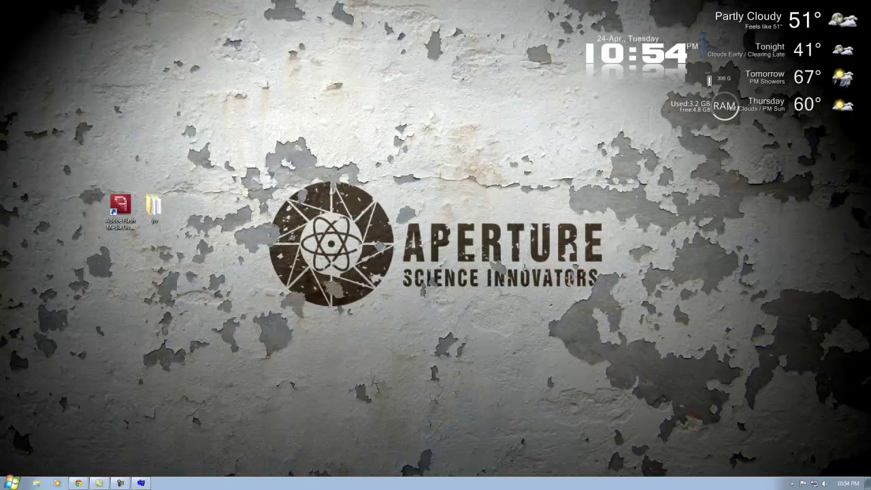